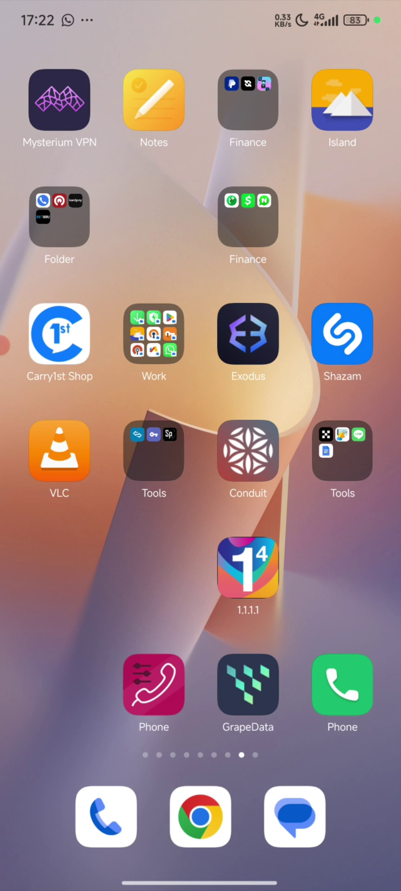
Clear all of Talkatone's data from App info, shrinking its storage to 59.02 MB, then go home.
left_click_drag(92, 510, 325, 510)
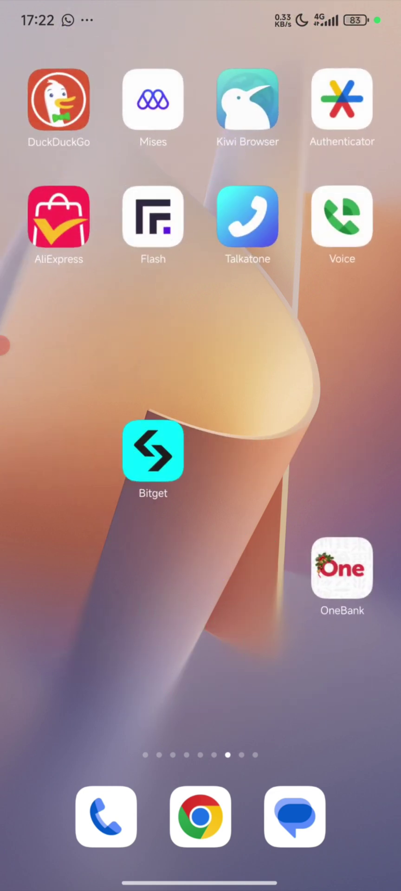
left_click_drag(248, 217, 248, 217)
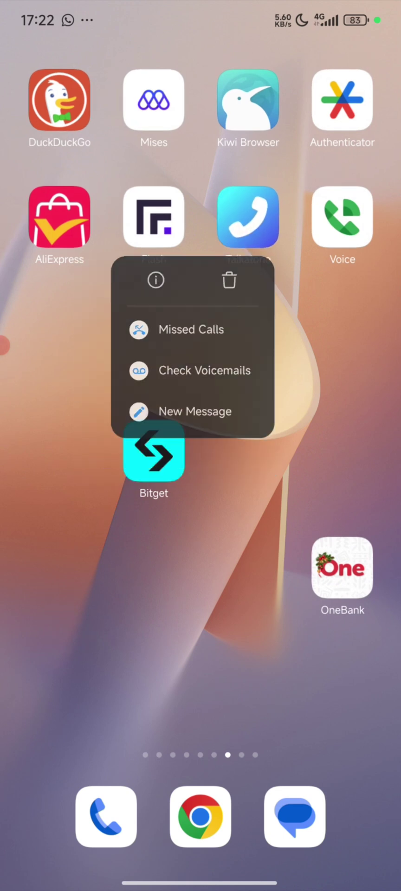
left_click(198, 320)
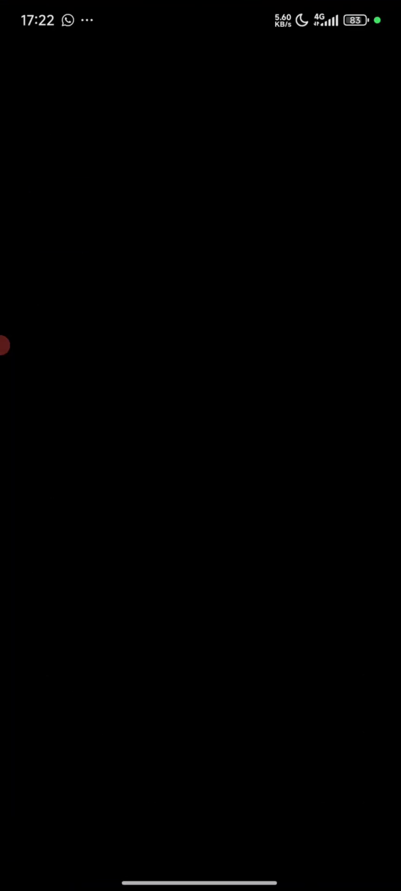
left_click(331, 835)
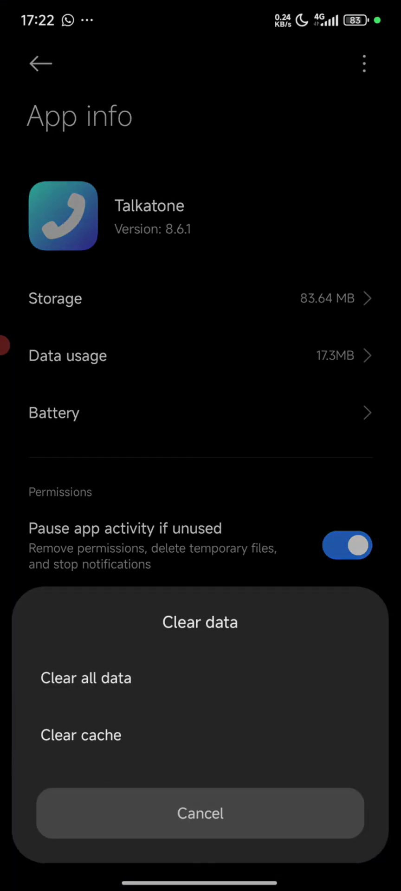
left_click(88, 677)
left_click(285, 813)
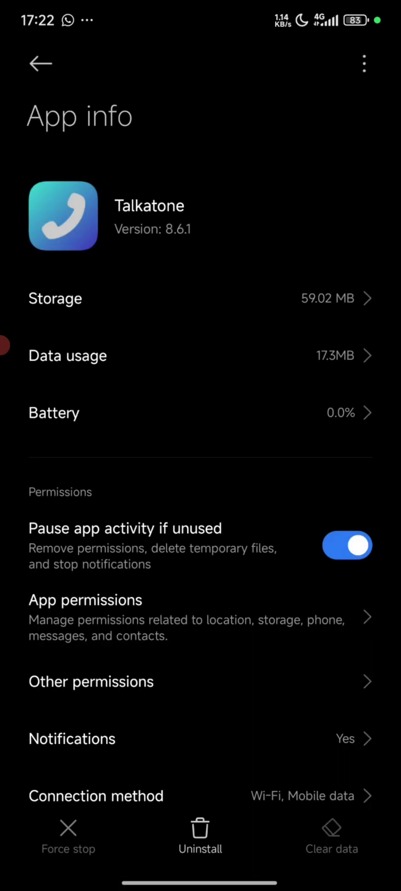
key("super")
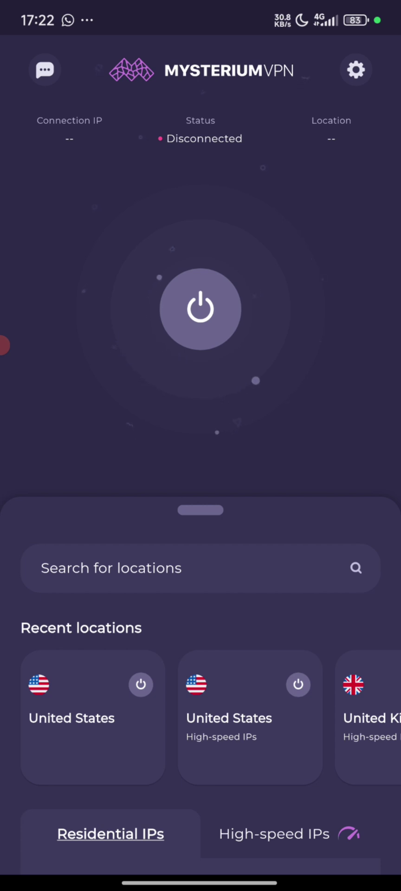
Connect Mysterium VPN to the recent United States location, retrying once, then return home.
left_click(93, 718)
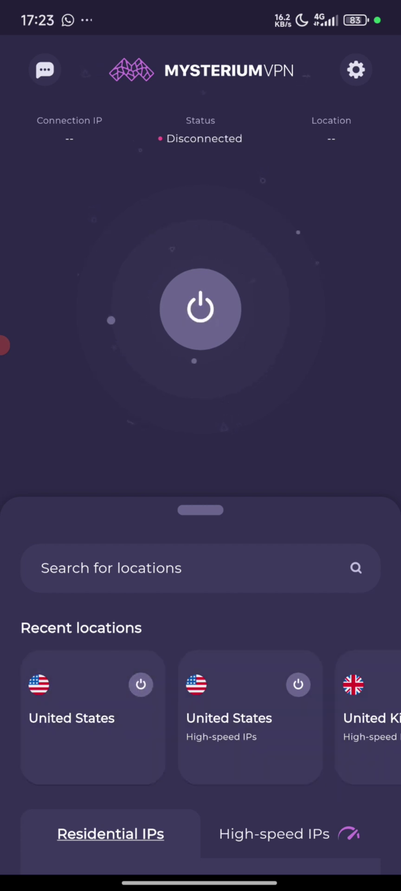
left_click(93, 718)
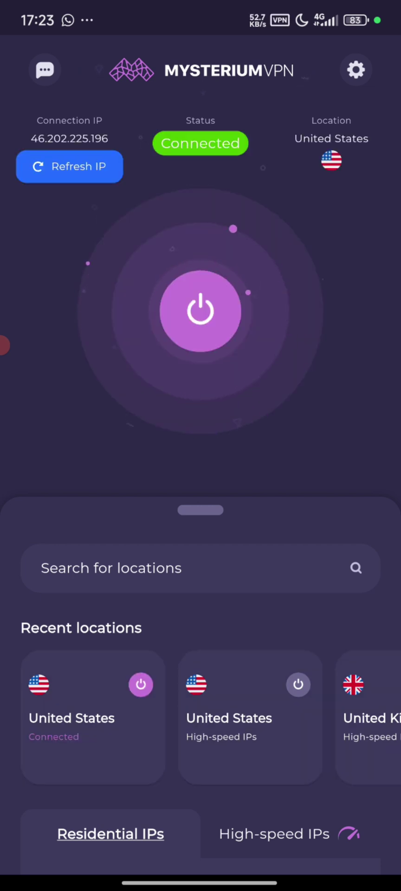
left_click_drag(200, 882, 200, 604)
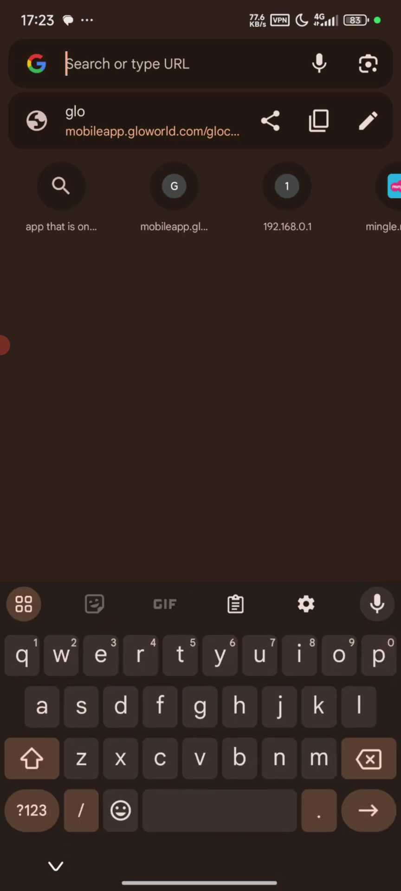
Search Chrome for 'my location', see it report Mexico, then bring up recent apps.
type("my location")
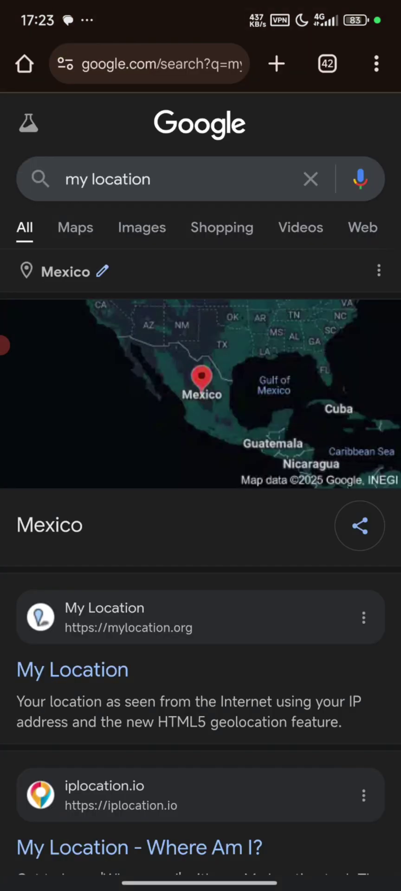
scroll(200, 464, "down", 3)
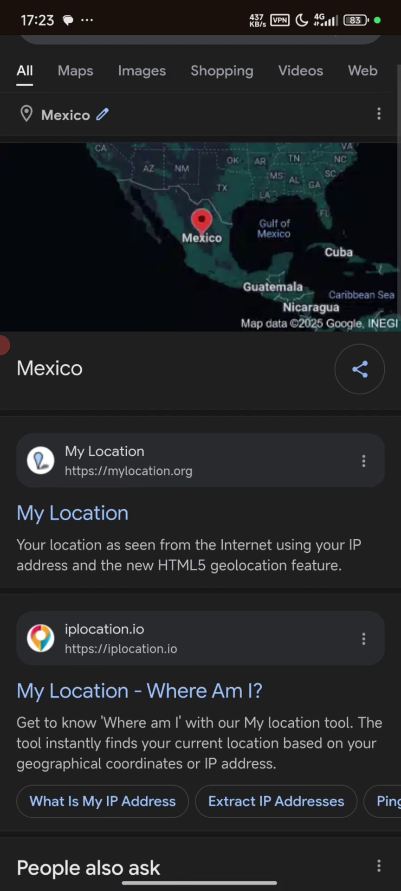
scroll(200, 464, "up", 2)
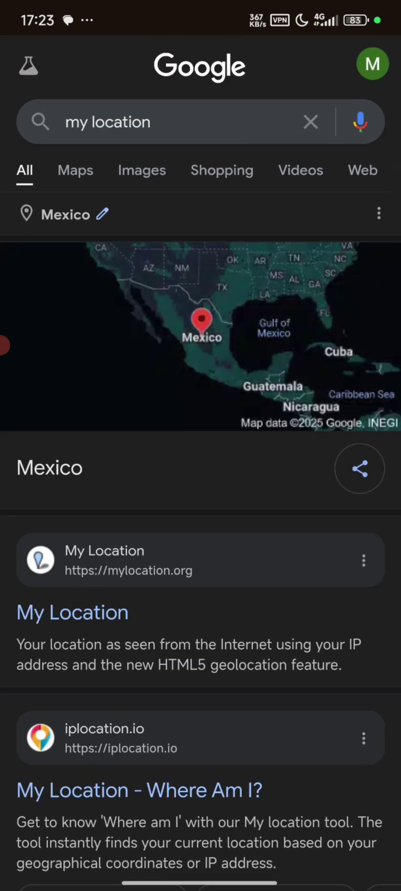
left_click_drag(200, 882, 200, 510)
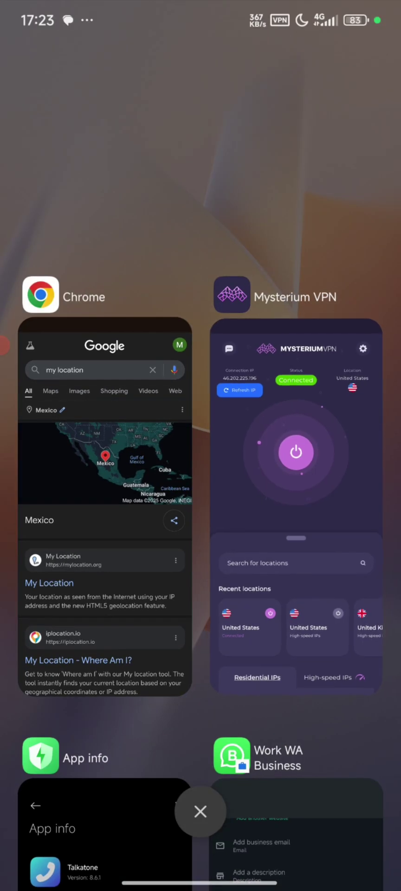
Refresh Mysterium's US IP and reload Chrome's 'my location' results, now showing New York.
left_click(296, 464)
left_click(72, 167)
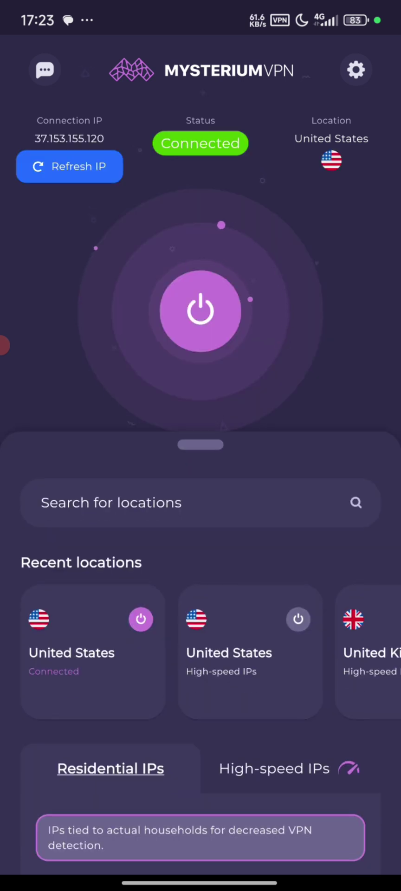
left_click_drag(199, 882, 204, 696)
left_click_drag(139, 464, 264, 465)
left_click(79, 372)
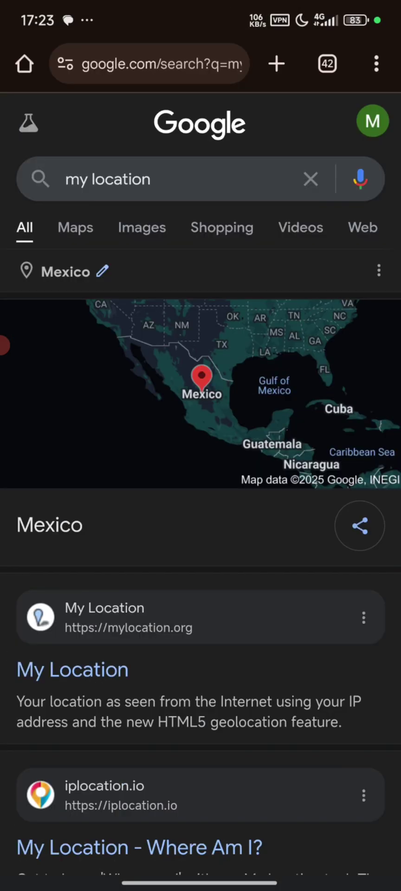
left_click_drag(201, 302, 201, 464)
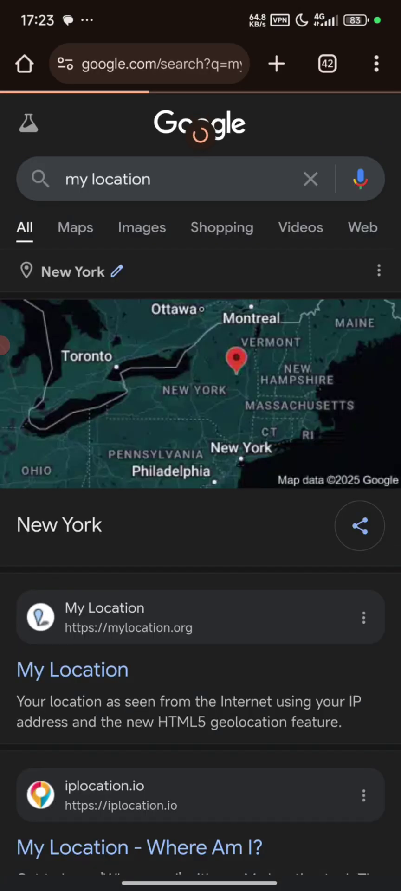
Return to the home screen page that holds Talkatone.
left_click_drag(200, 881, 199, 557)
mouse_move(325, 464)
left_mouse_down()
mouse_move(92, 464)
mouse_move(325, 464)
left_mouse_up()
left_click_drag(93, 464, 325, 464)
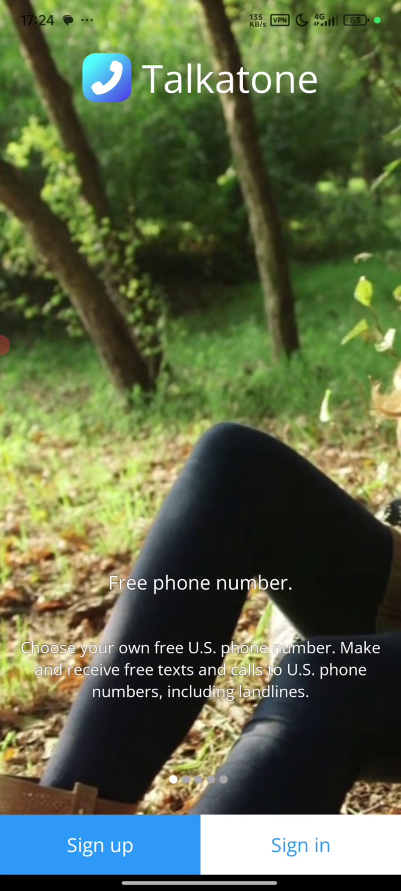
Choose Sign in on Talkatone and tick the I'm not a robot checkbox.
left_click(100, 845)
left_click(37, 503)
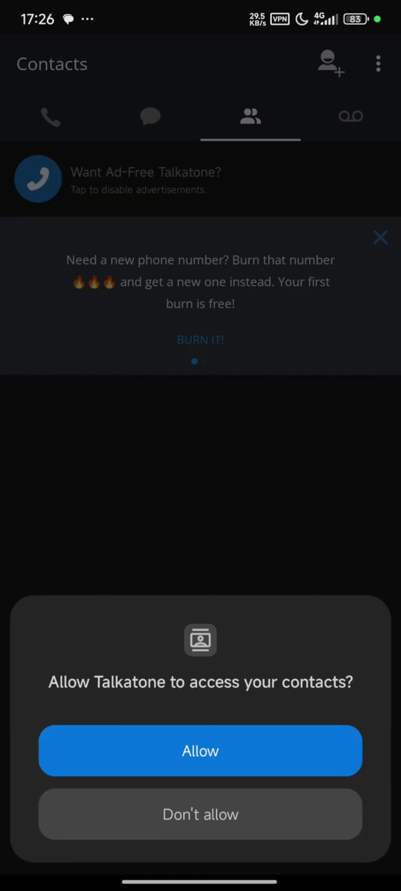
Answer the contacts and notifications permission prompts, then settle on the Messages tab after visiting Calls and Contacts.
left_click(200, 751)
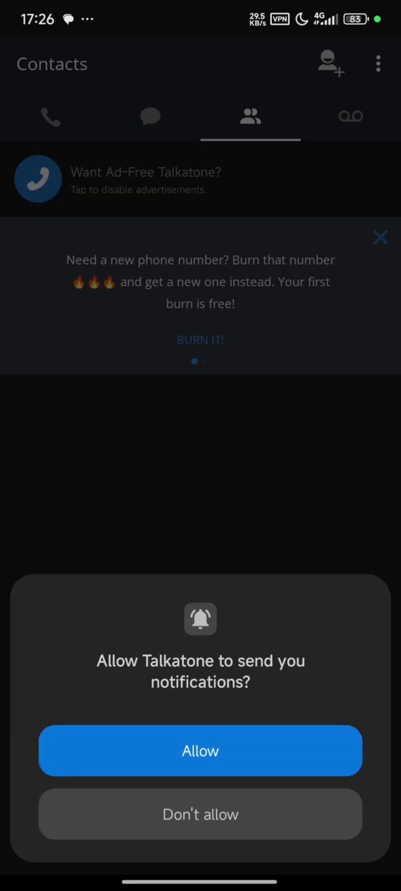
left_click(200, 749)
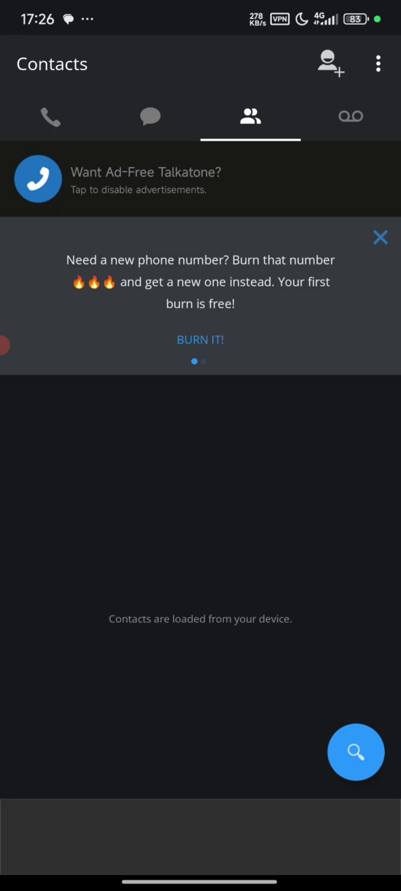
left_click(50, 116)
left_click(150, 116)
left_click(251, 116)
left_click(150, 116)
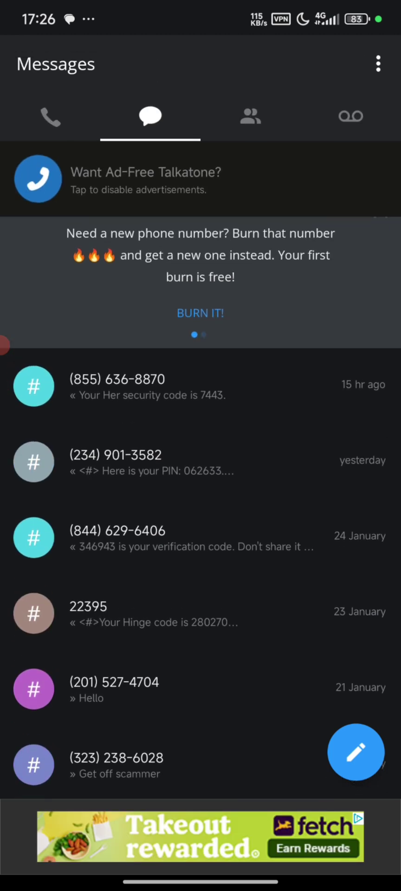
Switch to the Calls list, open the dialpad, delete a digit, and close it again.
scroll(200, 464, "down", 5)
scroll(201, 464, "up", 5)
left_click(50, 116)
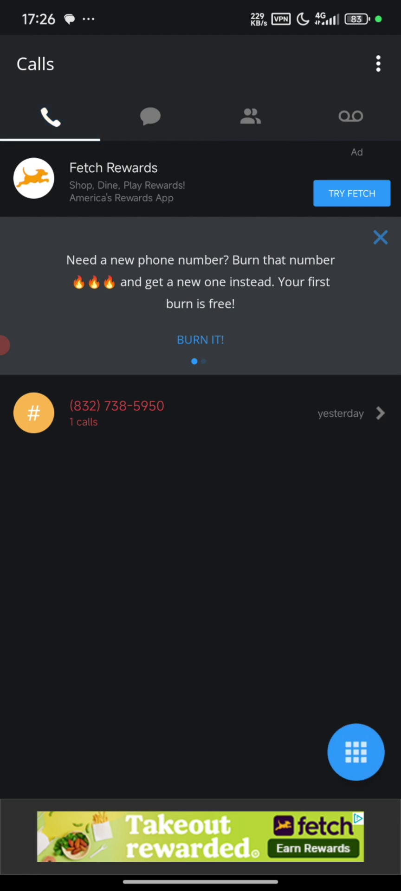
mouse_move(278, 511)
left_mouse_down()
mouse_move(110, 510)
mouse_move(278, 510)
left_mouse_up()
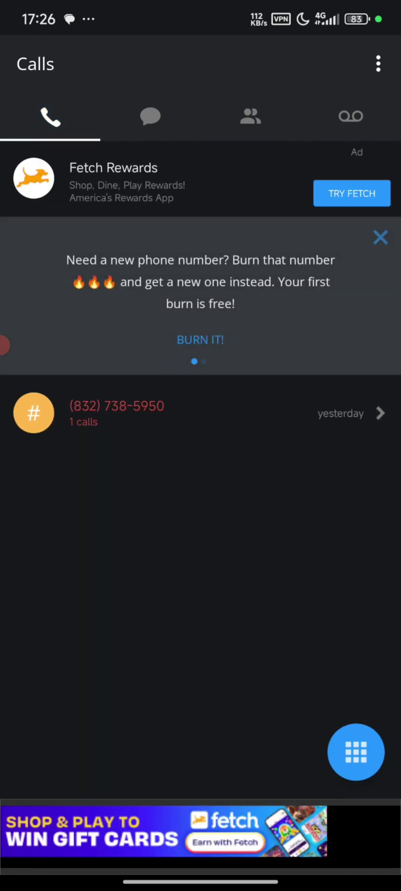
left_click(356, 752)
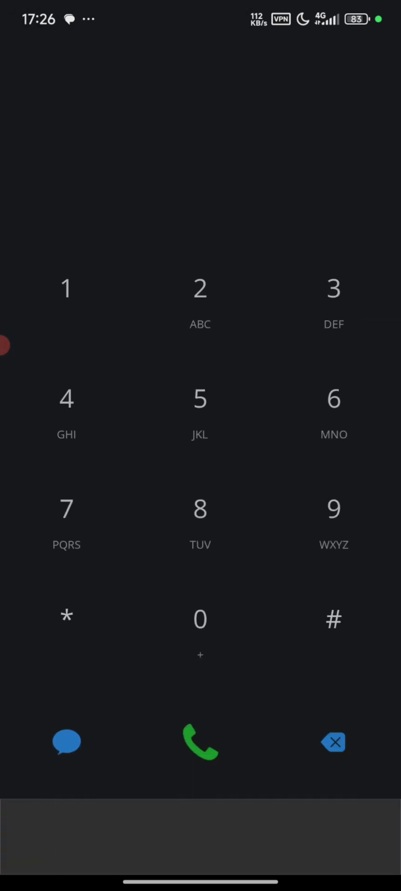
left_click(333, 742)
left_click_drag(399, 603, 366, 603)
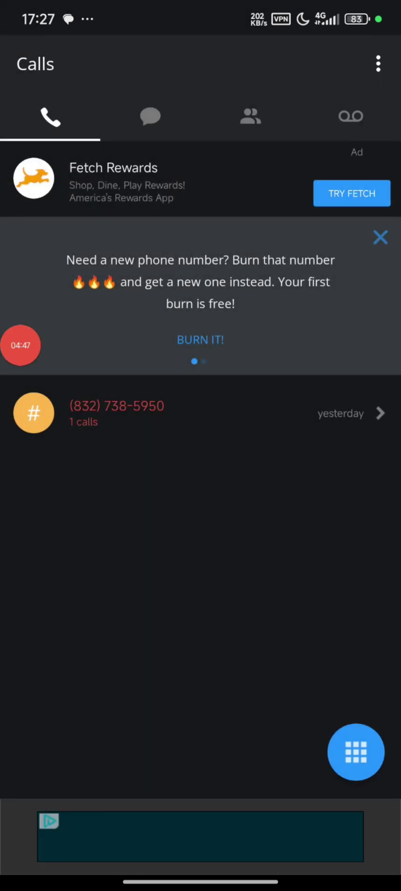
Open the screen recorder controls and pause the recording.
left_click(20, 345)
left_click(21, 345)
left_click(14, 345)
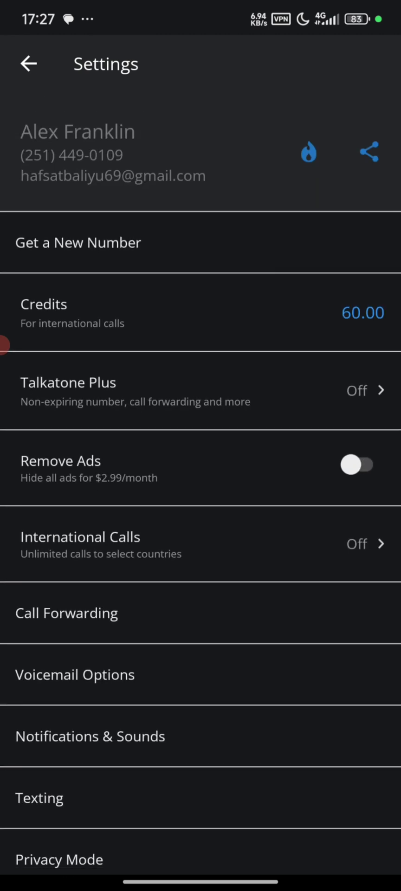
Scroll the Settings list up and down briefly, then bring up the recent-apps overview.
scroll(3, 346, "up", 1)
scroll(200, 482, "down", 1)
scroll(201, 482, "up", 1)
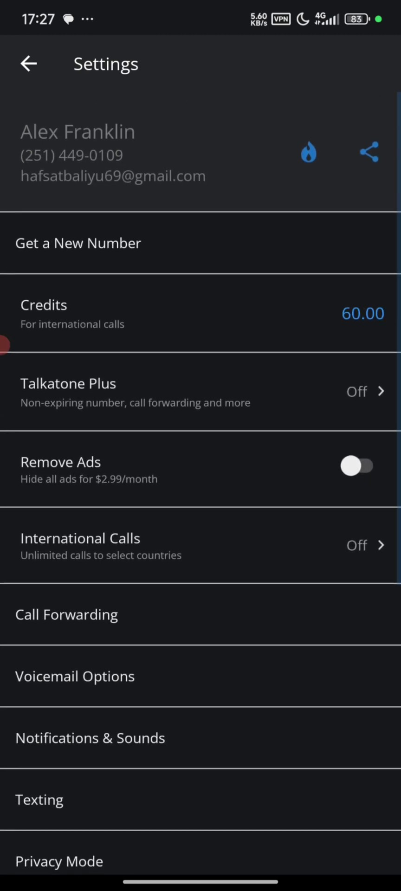
scroll(3, 345, "down", 3)
scroll(2, 345, "up", 2)
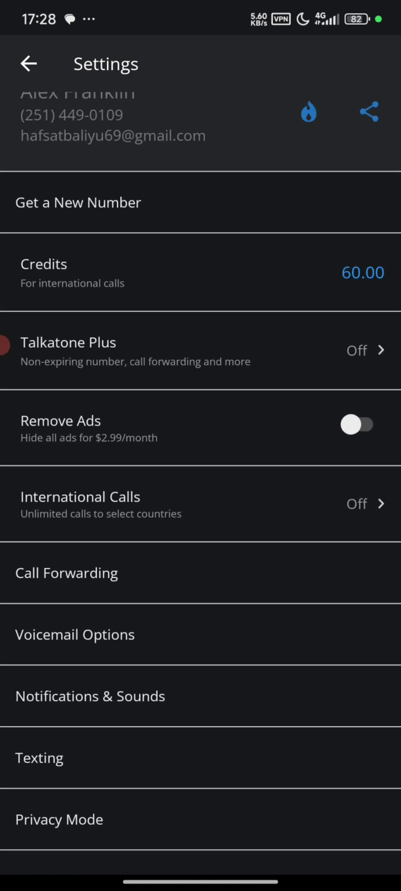
left_click_drag(200, 882, 201, 604)
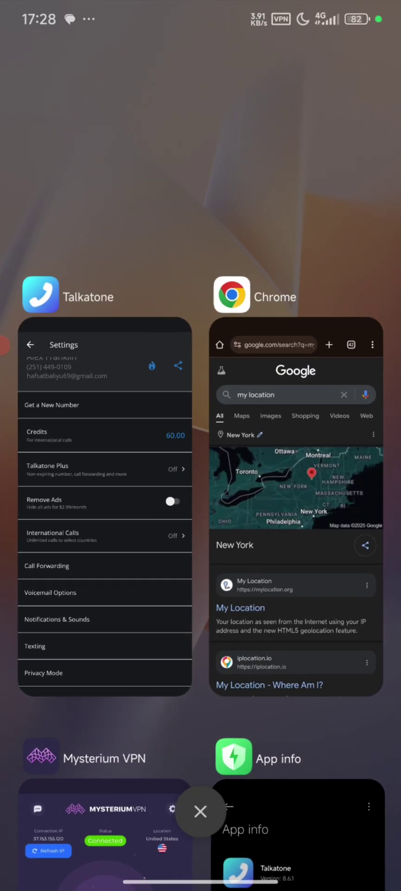
scroll(200, 464, "down", 10)
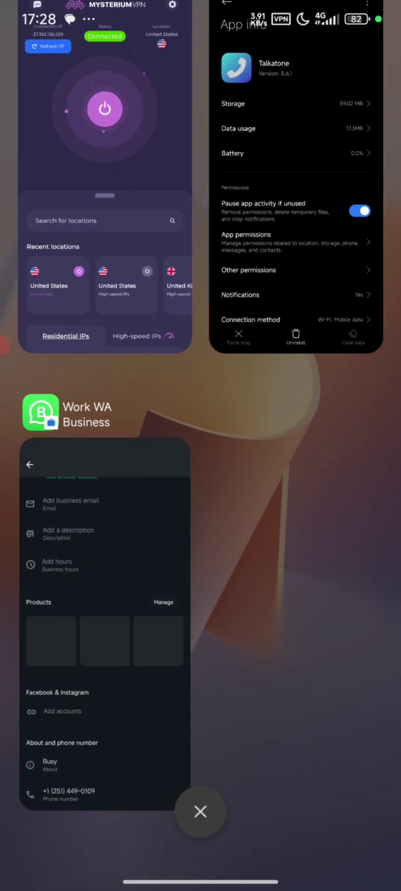
left_click(105, 626)
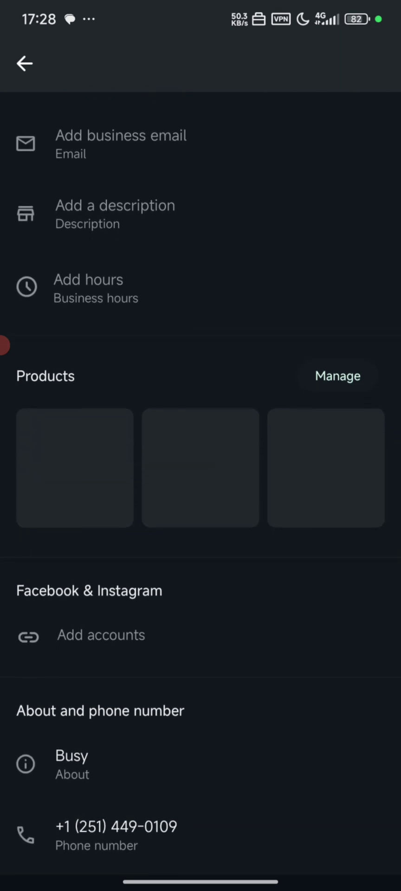
left_click(4, 345)
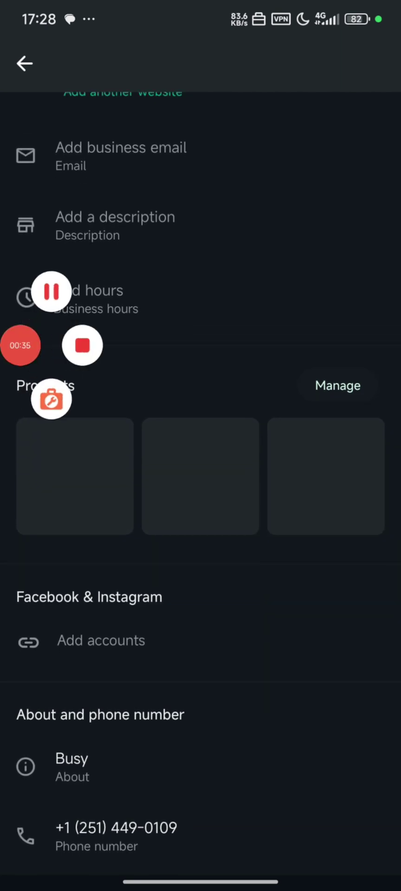
left_click(51, 399)
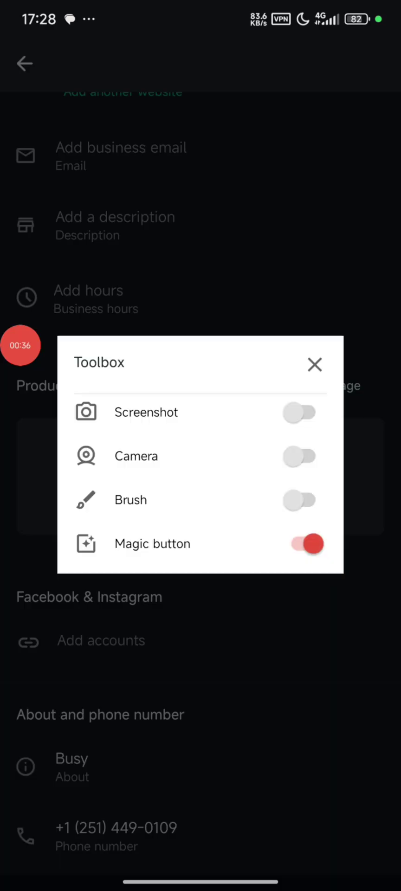
left_click(300, 500)
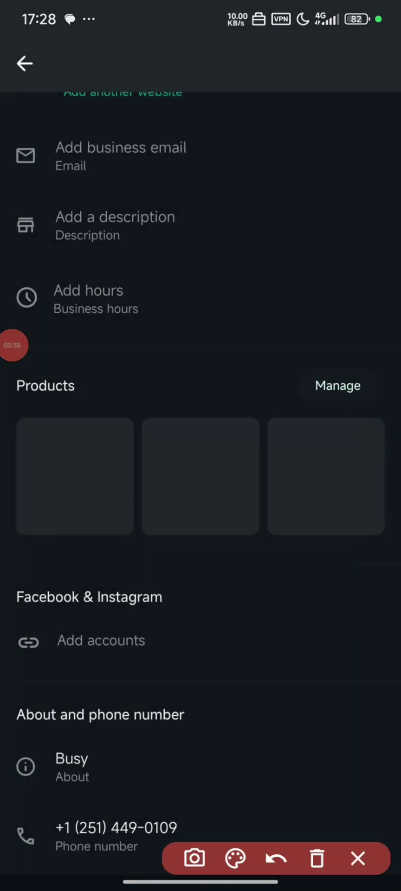
Mark the profile's Busy row in red, then erase the marks.
mouse_move(202, 489)
left_mouse_down()
mouse_move(159, 605)
mouse_move(98, 748)
mouse_move(115, 746)
mouse_move(56, 643)
mouse_move(82, 765)
left_mouse_up()
left_click_drag(88, 708, 93, 787)
left_click(317, 858)
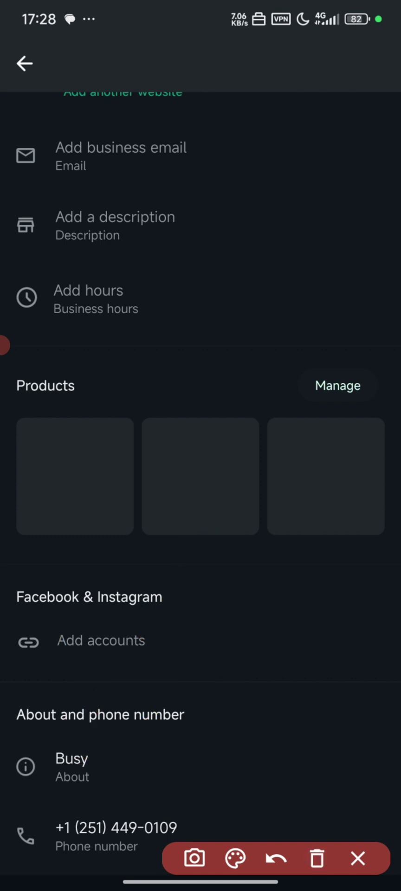
Switch back to Talkatone's Settings and mark the account's phone number in red.
mouse_move(201, 882)
left_mouse_down()
mouse_move(203, 812)
mouse_move(242, 719)
mouse_move(273, 673)
left_mouse_up()
left_click(70, 464)
left_click_drag(232, 365, 216, 476)
mouse_move(79, 397)
left_mouse_down()
mouse_move(112, 153)
mouse_move(165, 222)
mouse_move(30, 260)
mouse_move(27, 267)
left_mouse_up()
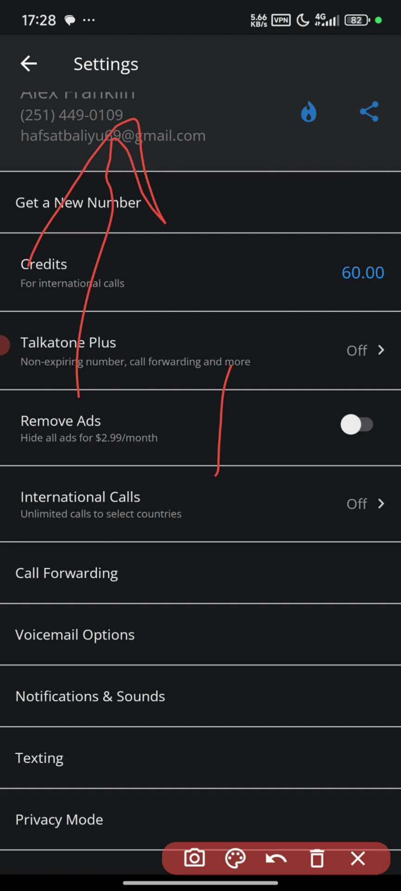
Clear the red marks, scroll Settings to the top, and go back to the Calls list.
left_click(357, 859)
scroll(201, 344, "up", 2)
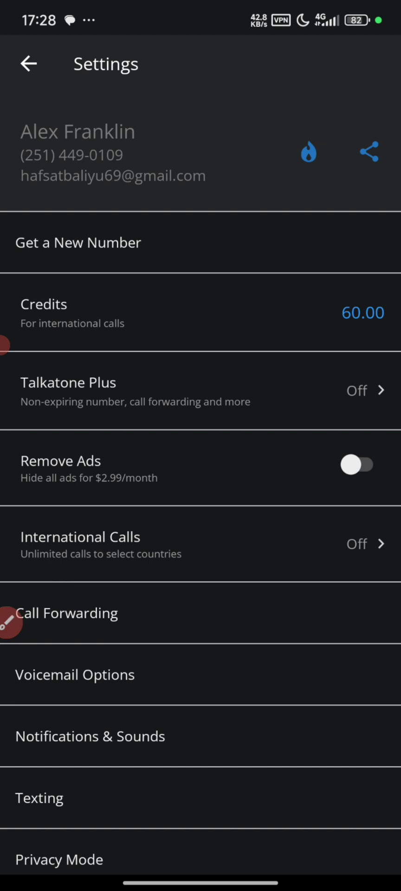
left_click(29, 64)
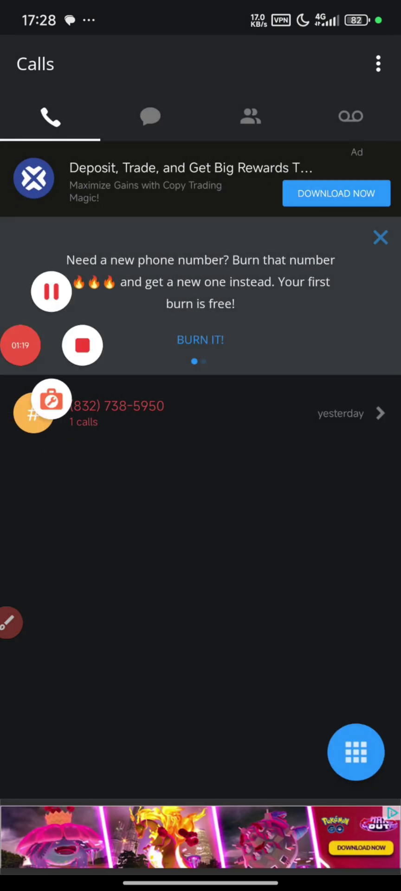